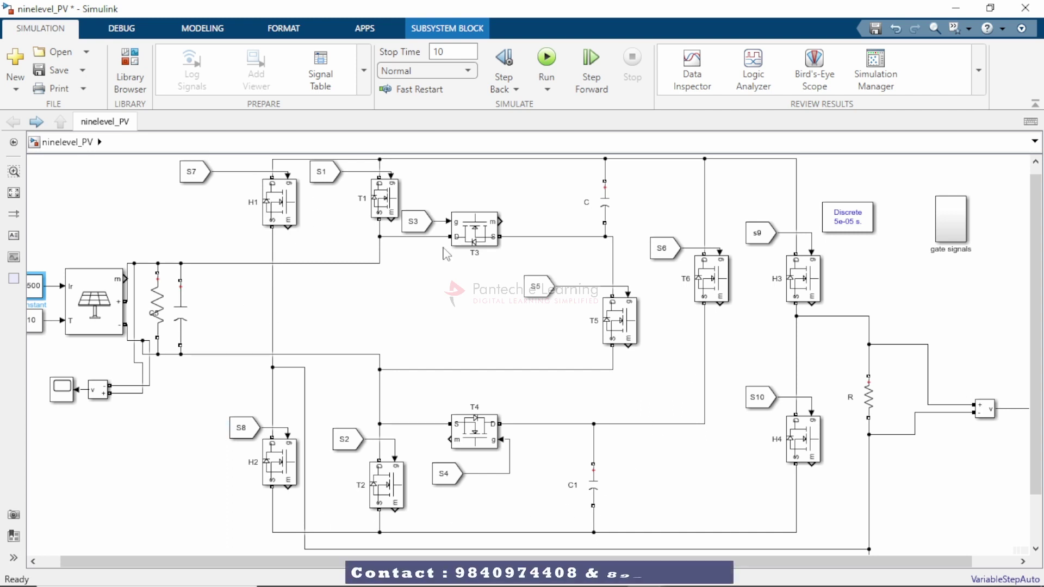
{"action": "double_click", "coordinate": [279, 201]}
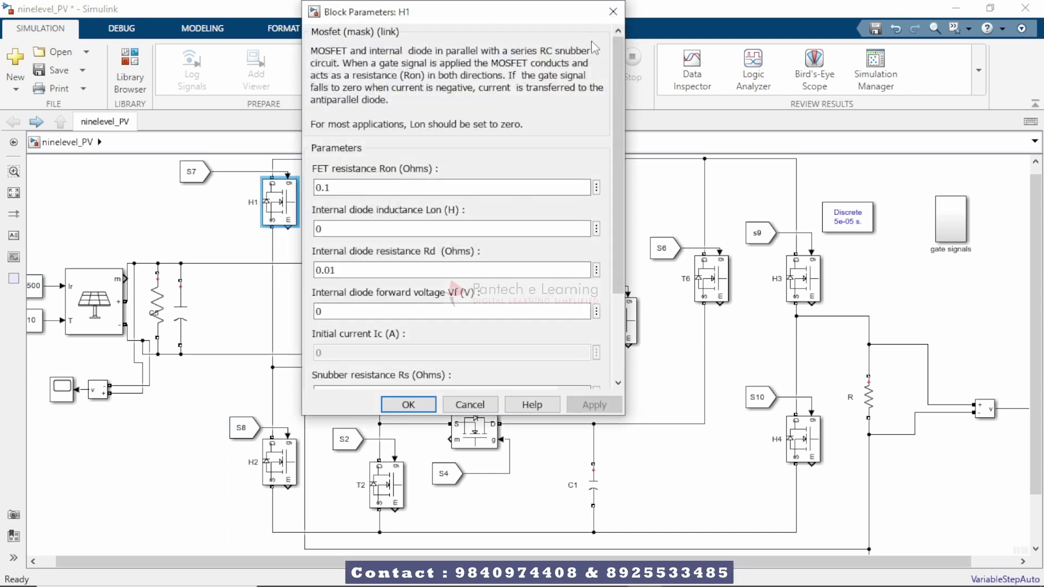
{"action": "left_click", "coordinate": [613, 12]}
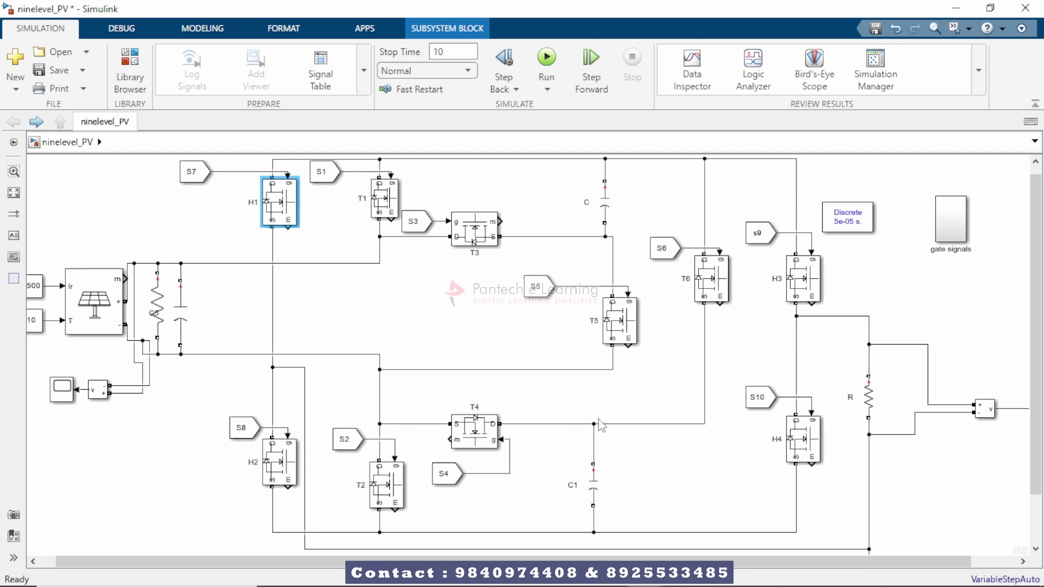
{"action": "left_click", "coordinate": [799, 280]}
{"action": "double_click", "coordinate": [804, 283]}
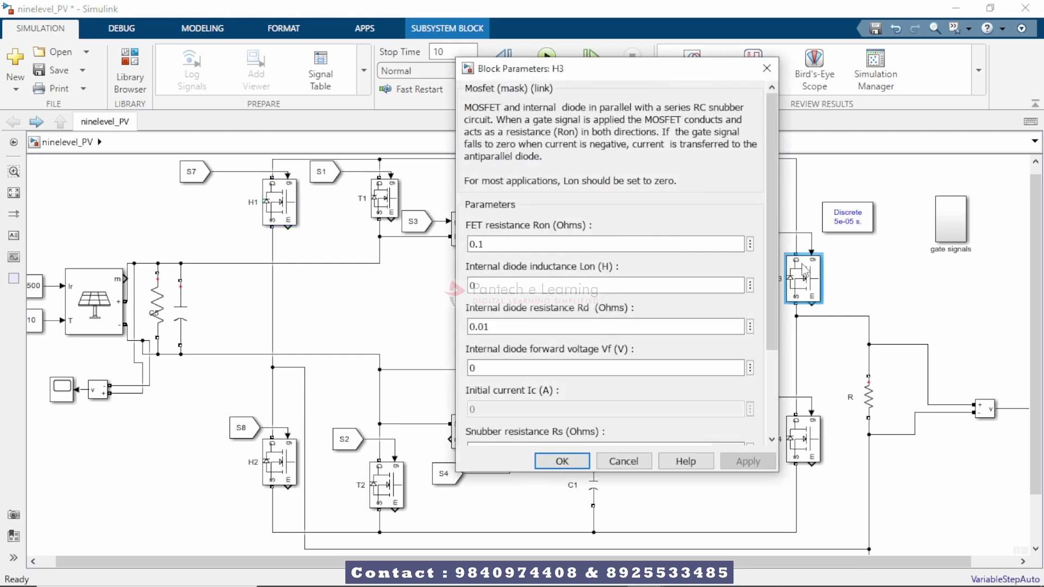
{"action": "left_click", "coordinate": [777, 72]}
{"action": "left_click", "coordinate": [756, 82]}
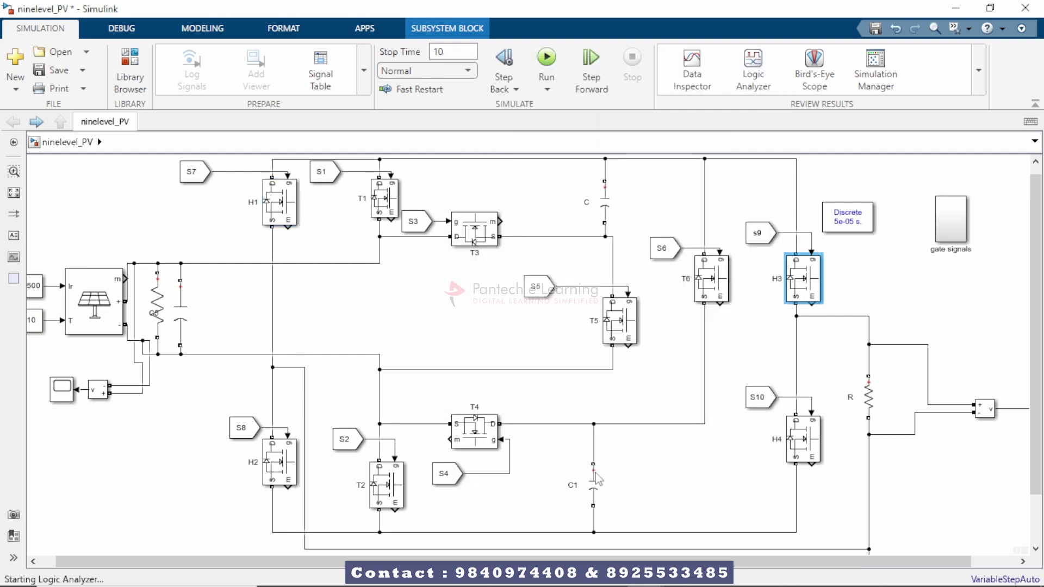
{"action": "double_click", "coordinate": [385, 199]}
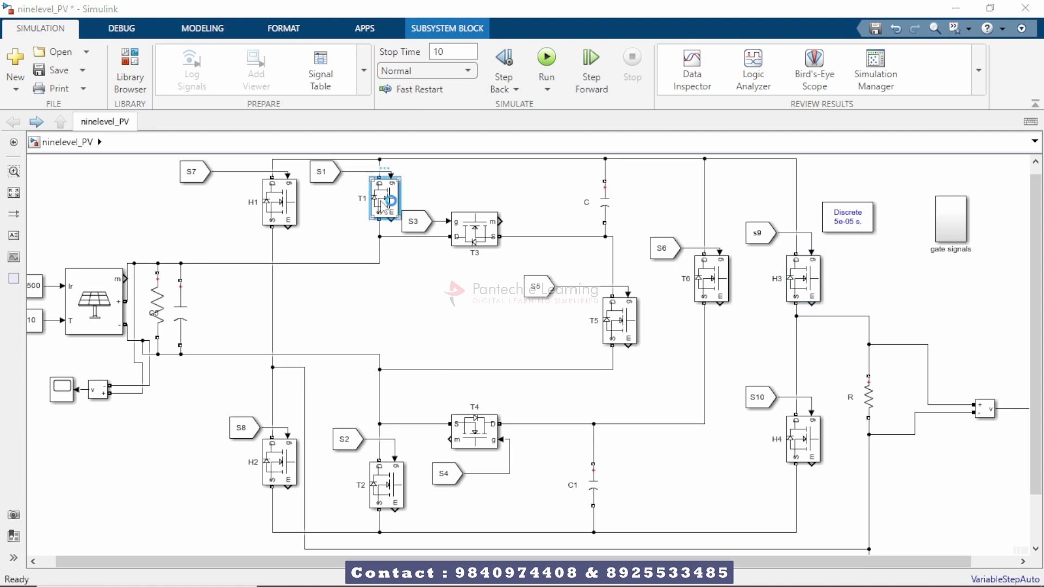
{"action": "left_click", "coordinate": [711, 13]}
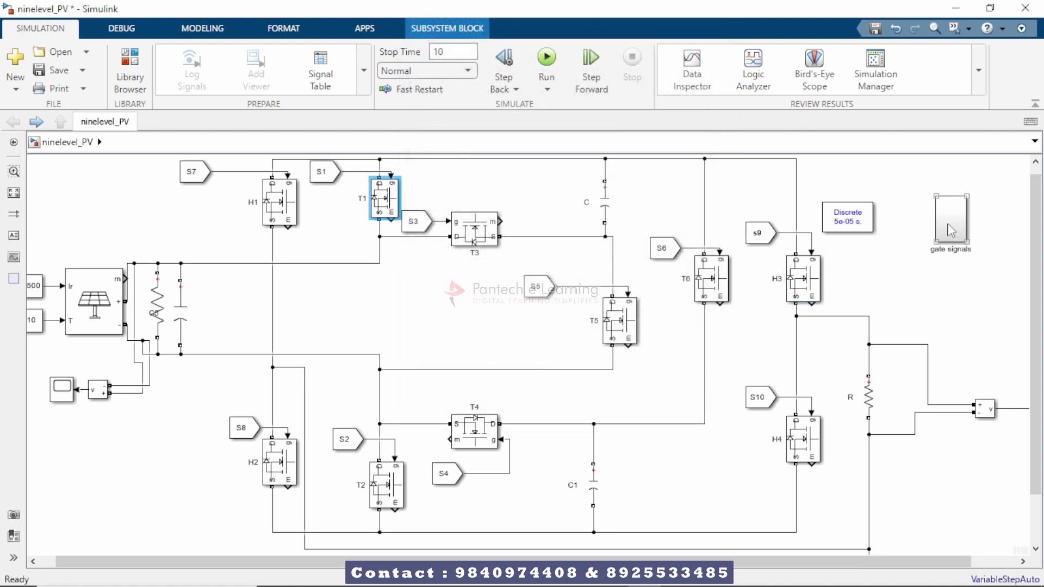
{"action": "left_click", "coordinate": [922, 47]}
Open the gate signals subsystem, check the S1 and S10 tags, simulate it and open its scope
{"action": "double_click", "coordinate": [950, 223]}
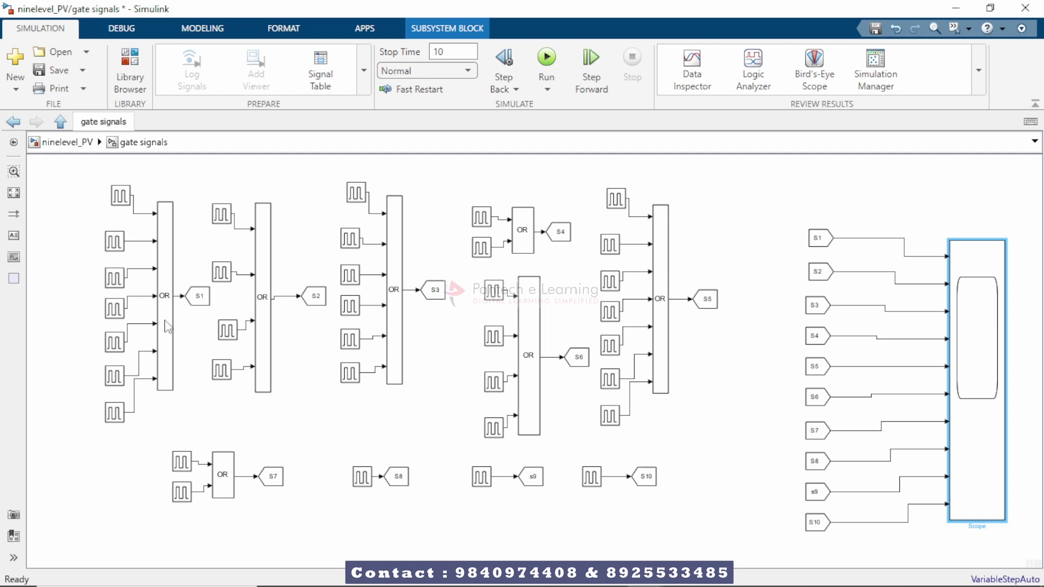
{"action": "left_click", "coordinate": [195, 301]}
{"action": "left_click", "coordinate": [202, 315]}
{"action": "left_click", "coordinate": [826, 523]}
{"action": "left_click", "coordinate": [974, 397]}
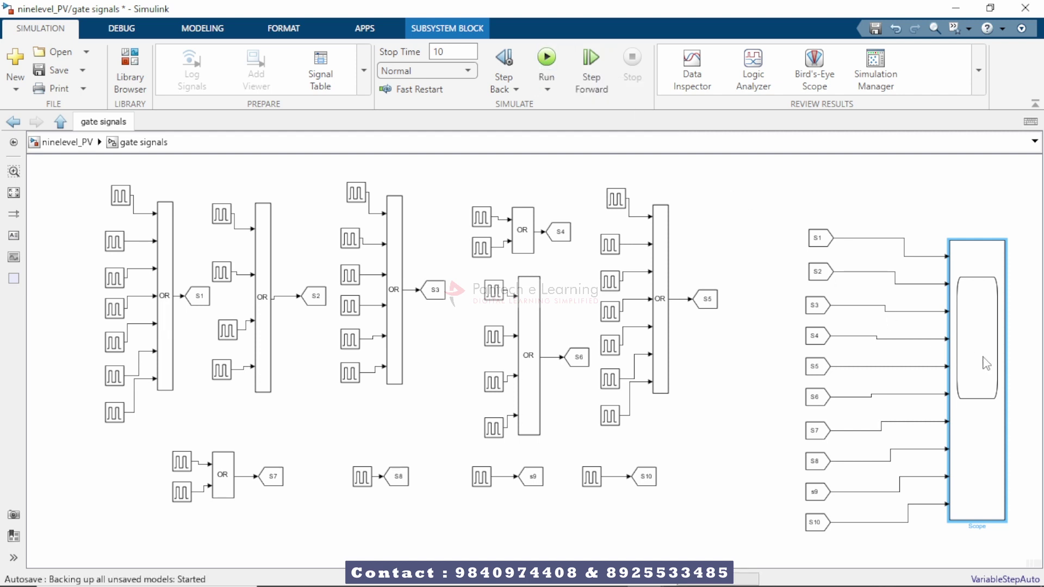
{"action": "key", "text": "ctrl+t"}
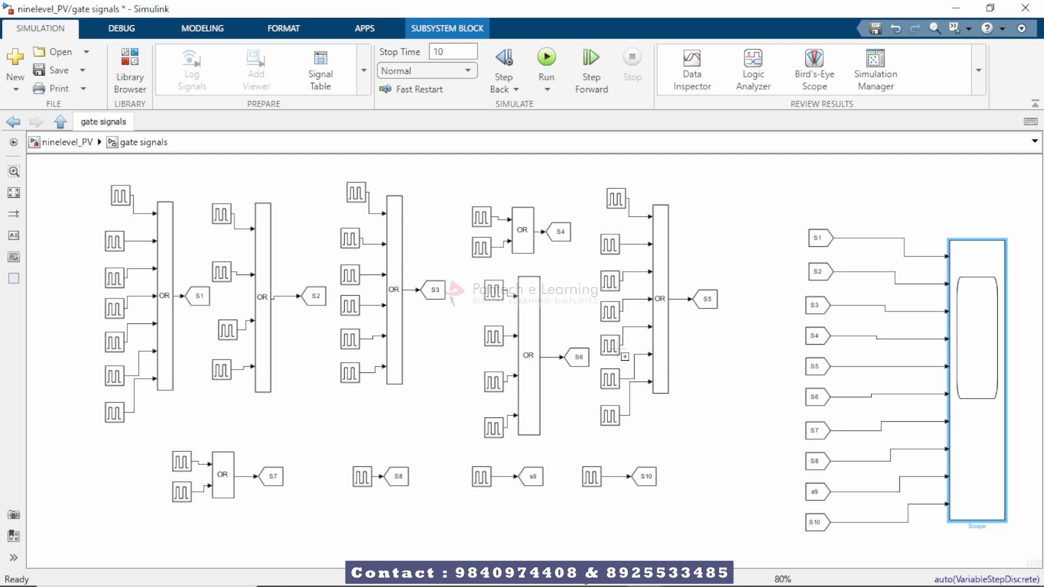
{"action": "double_click", "coordinate": [973, 342]}
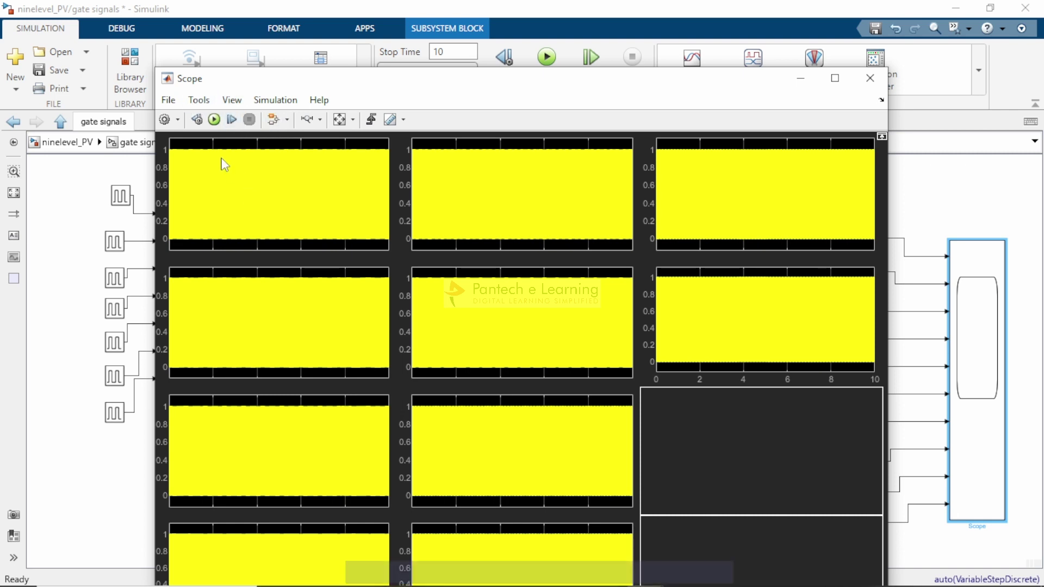
Maximize the gate pulse scope, zoom the time axis to about 2.74–2.77 s, then close it
{"action": "left_click", "coordinate": [835, 78]}
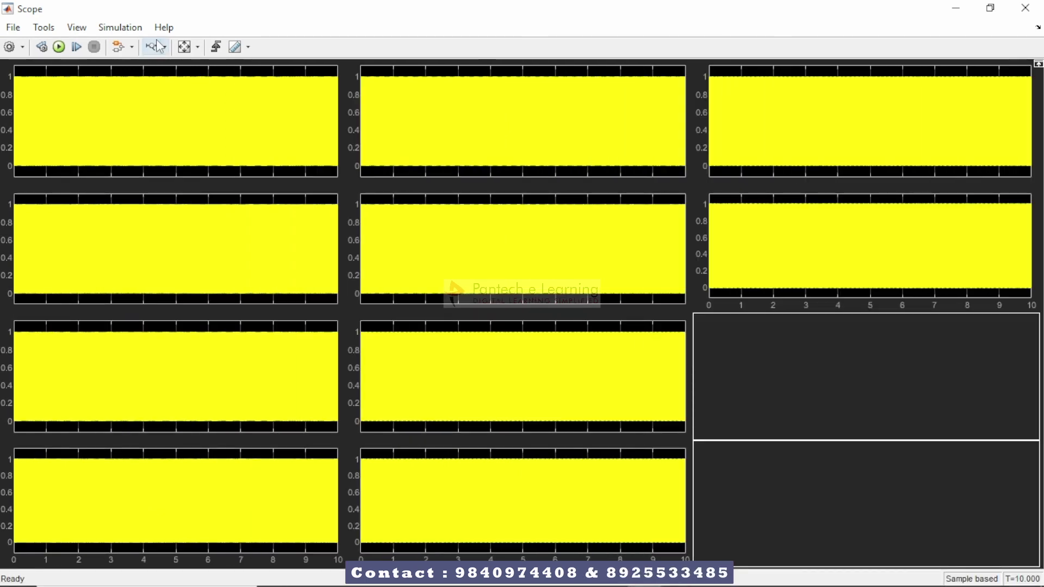
{"action": "left_click", "coordinate": [156, 43]}
{"action": "left_click", "coordinate": [83, 120]}
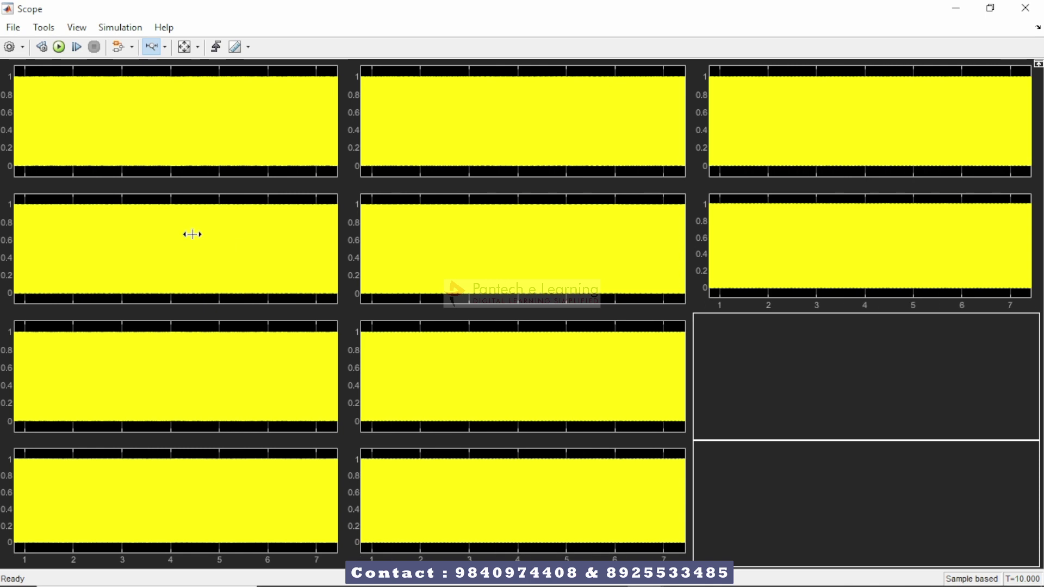
{"action": "left_click", "coordinate": [82, 119]}
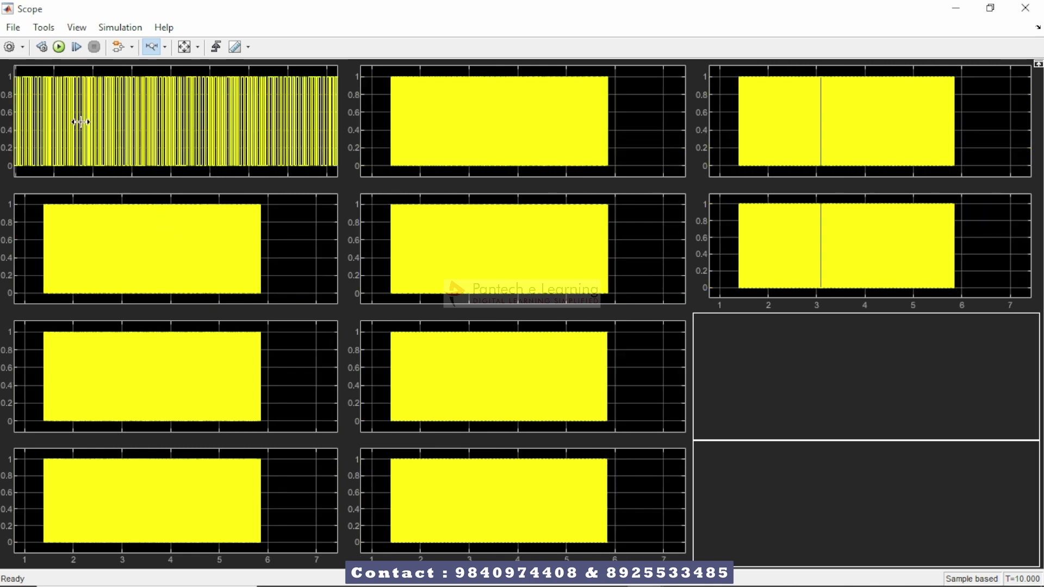
{"action": "left_click", "coordinate": [127, 134]}
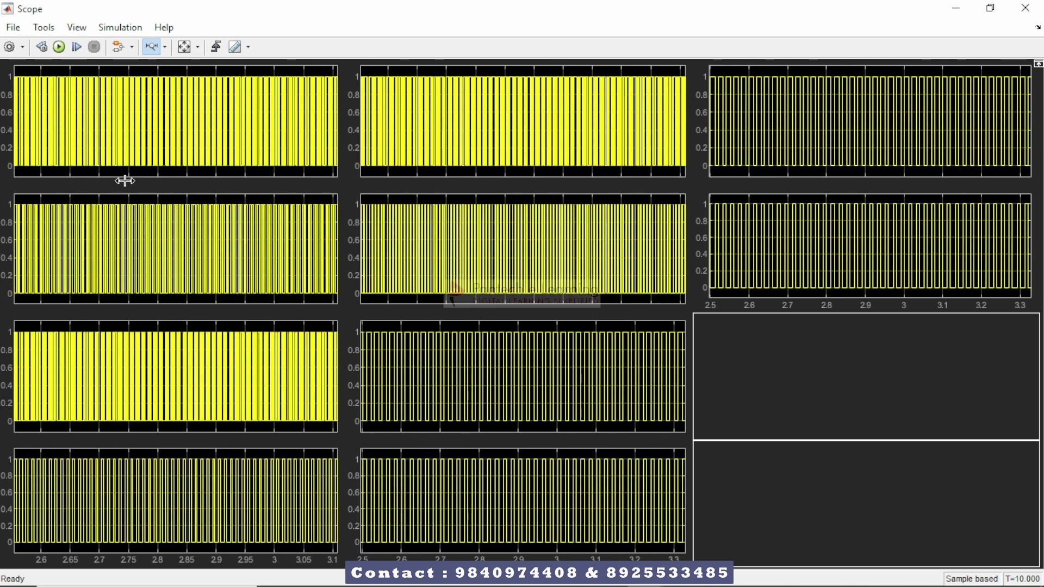
{"action": "left_click", "coordinate": [136, 250]}
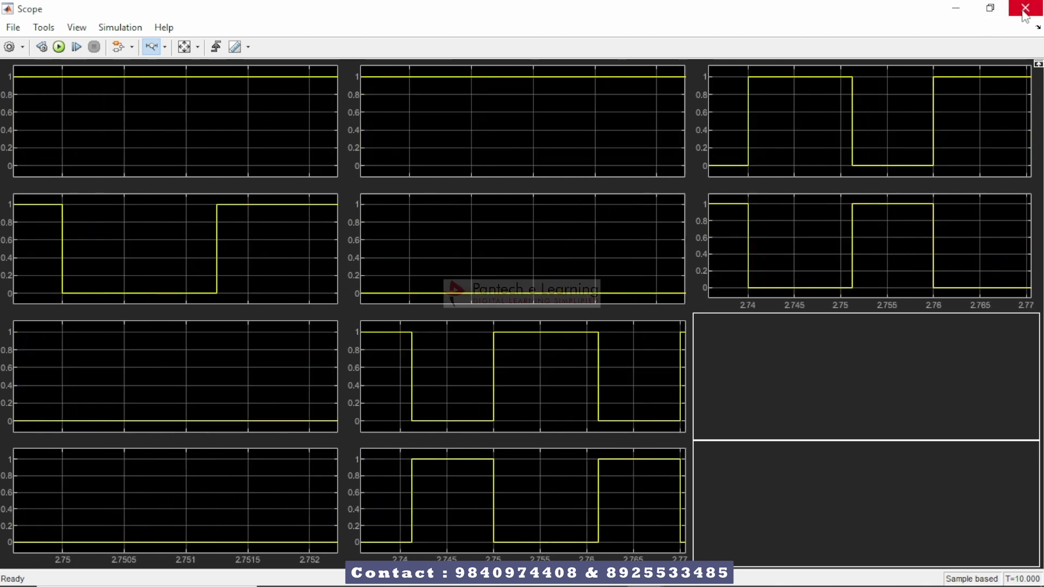
{"action": "left_click", "coordinate": [326, 153]}
{"action": "left_click", "coordinate": [1026, 8]}
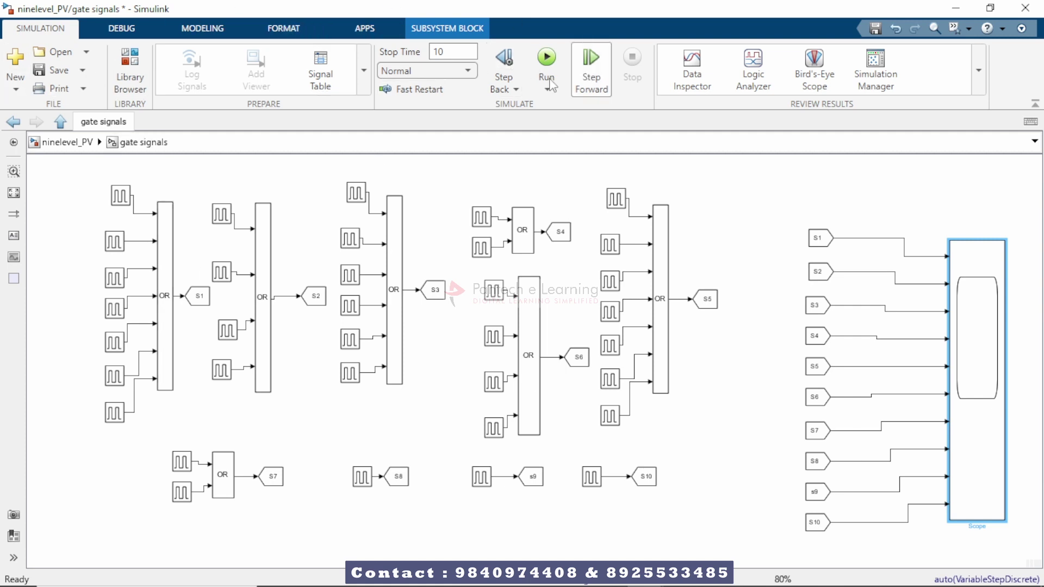
Return to the top-level ninelevel_PV model, fit the circuit in view, run it and open Scope1
{"action": "left_click", "coordinate": [60, 122]}
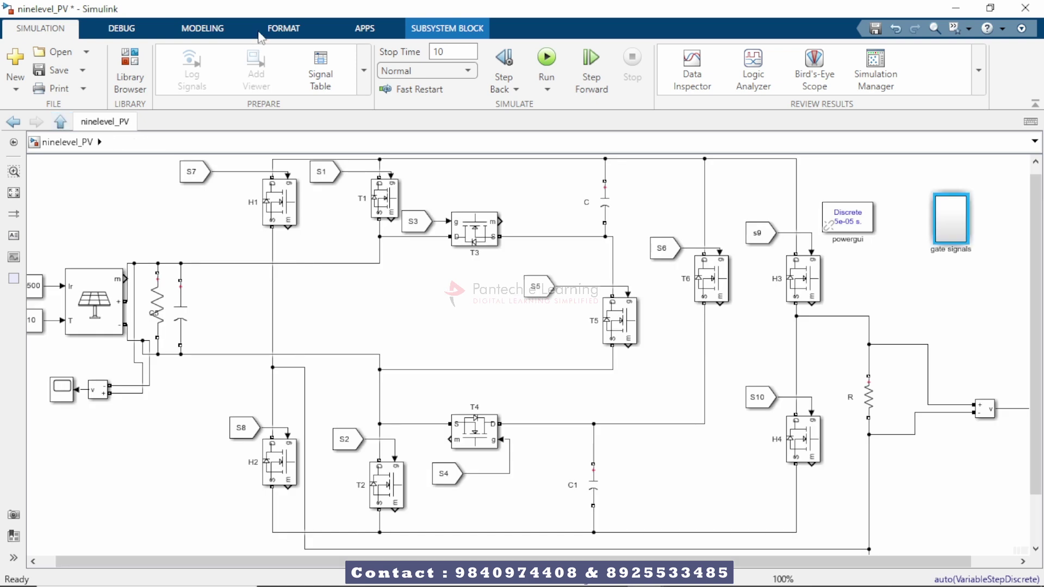
{"action": "left_click", "coordinate": [603, 477]}
{"action": "scroll", "coordinate": [608, 479], "scroll_direction": "down", "scroll_amount": 1}
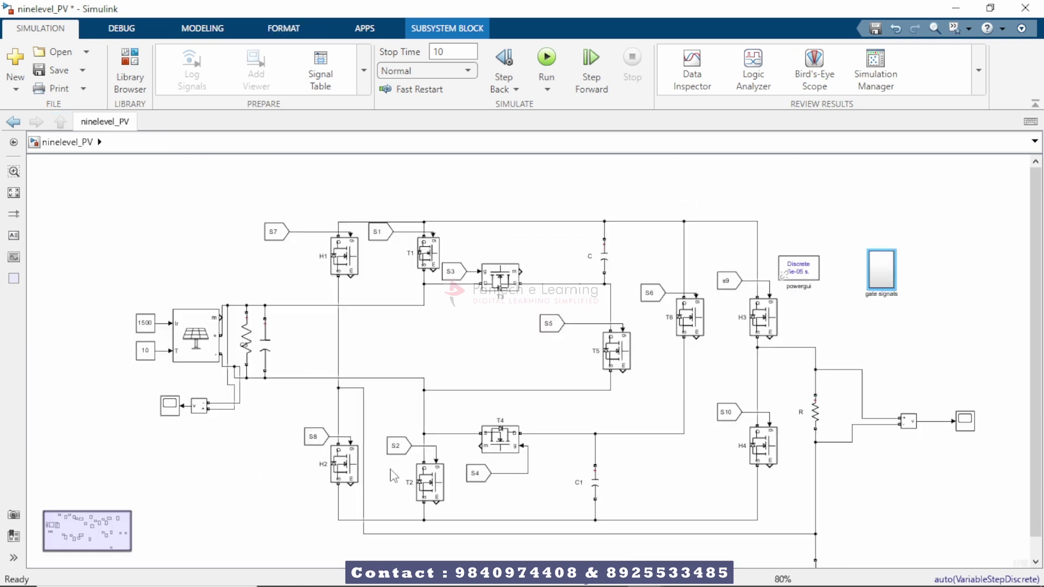
{"action": "left_click_drag", "start_coordinate": [615, 560], "coordinate": [865, 559]}
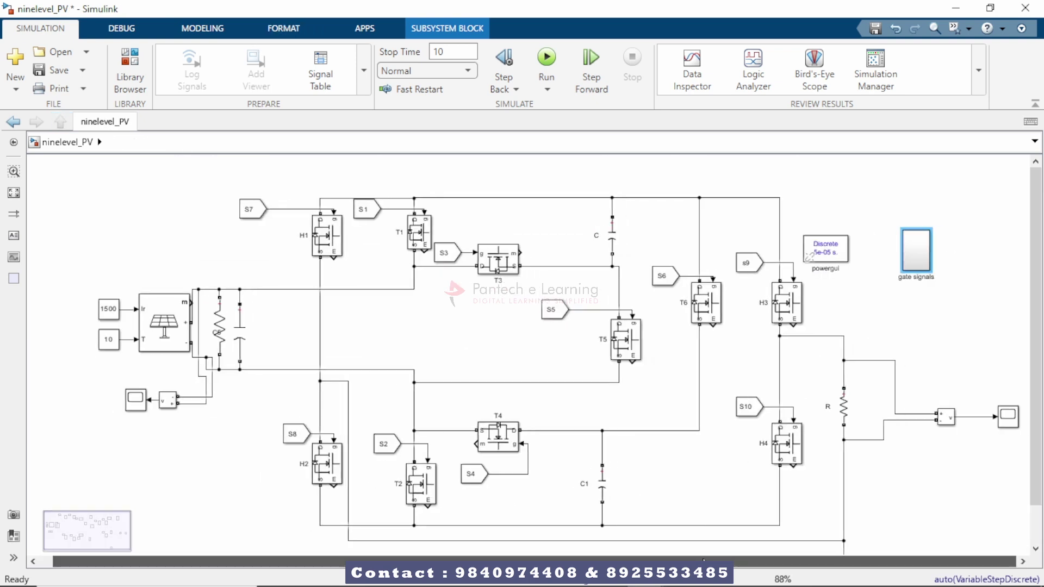
{"action": "scroll", "coordinate": [1015, 394], "scroll_direction": "down", "scroll_amount": 1}
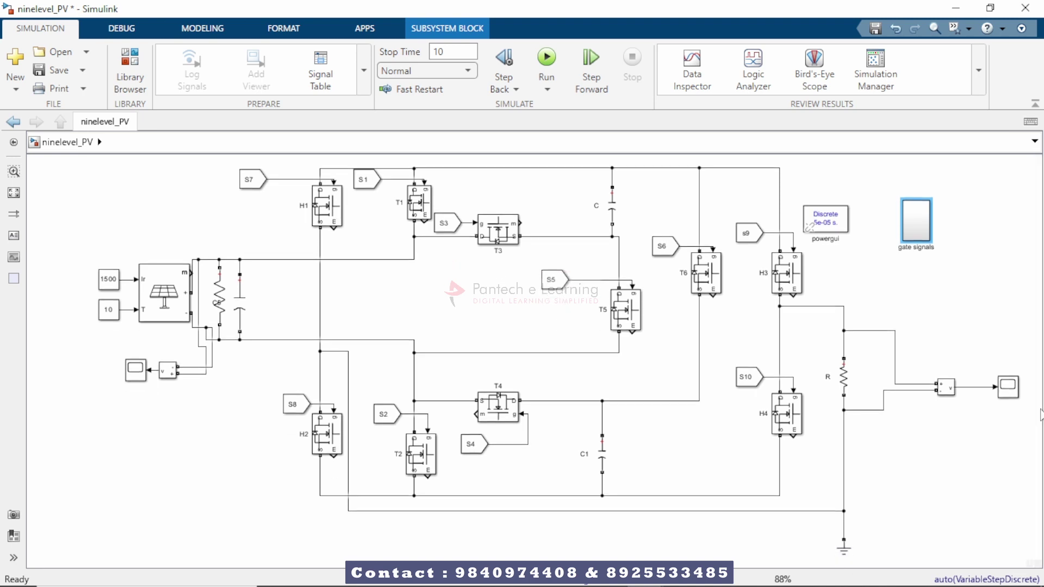
{"action": "left_click", "coordinate": [547, 60]}
{"action": "double_click", "coordinate": [1007, 387]}
Zoom the Scope1 time axis out to show several steps of the nine-level staircase voltage
{"action": "scroll", "coordinate": [310, 299], "scroll_direction": "down", "scroll_amount": 6}
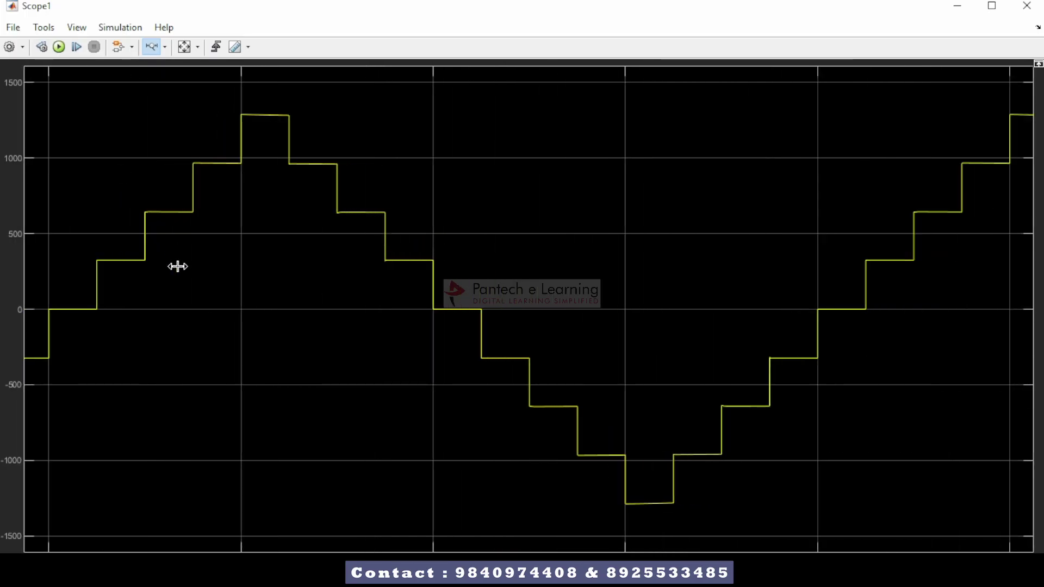
{"action": "scroll", "coordinate": [305, 284], "scroll_direction": "down", "scroll_amount": 2}
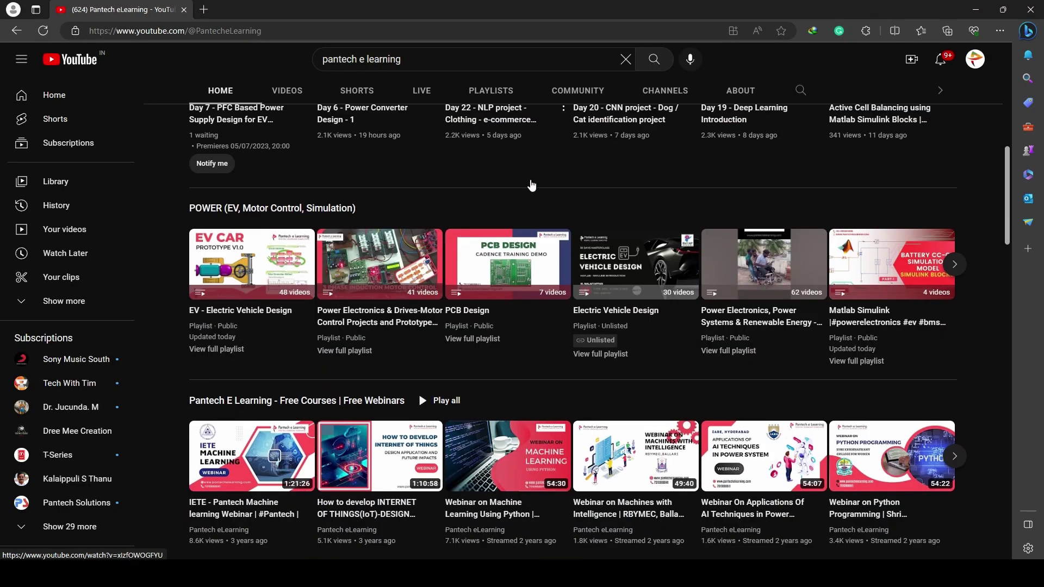
Scroll down the Pantech eLearning channel home page through its playlist rows
{"action": "scroll", "coordinate": [530, 182], "scroll_direction": "down", "scroll_amount": 3}
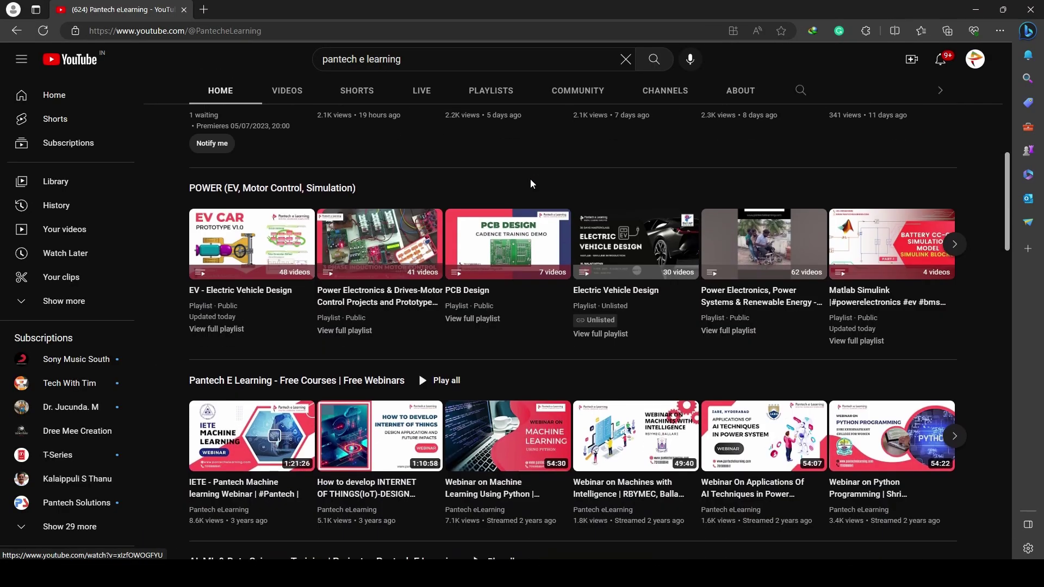
{"action": "scroll", "coordinate": [530, 182], "scroll_direction": "down", "scroll_amount": 8}
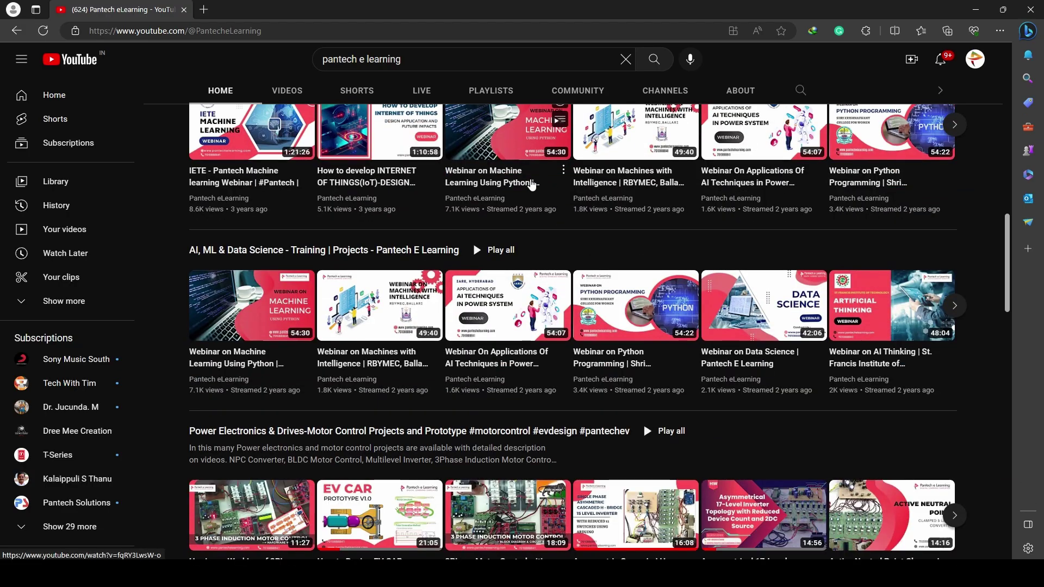
{"action": "scroll", "coordinate": [532, 182], "scroll_direction": "down", "scroll_amount": 4}
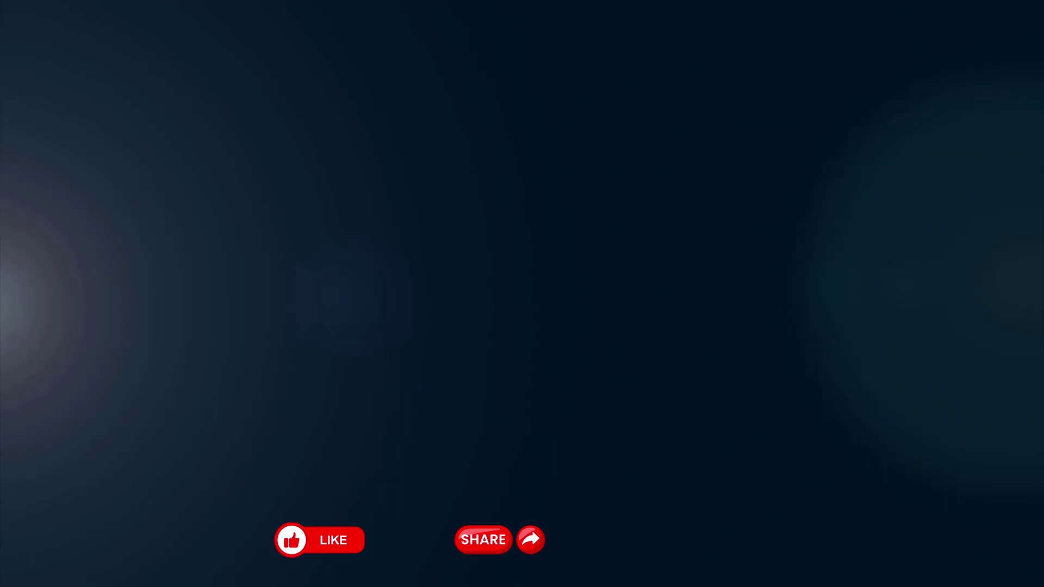